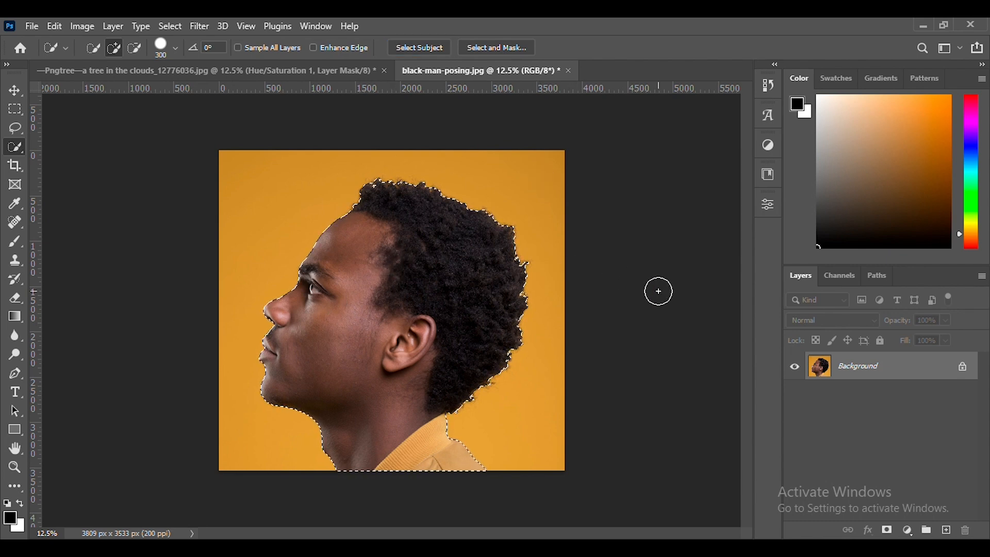
Copy the selected man onto a new layer and delete the Background layer.
key("ctrl+j")
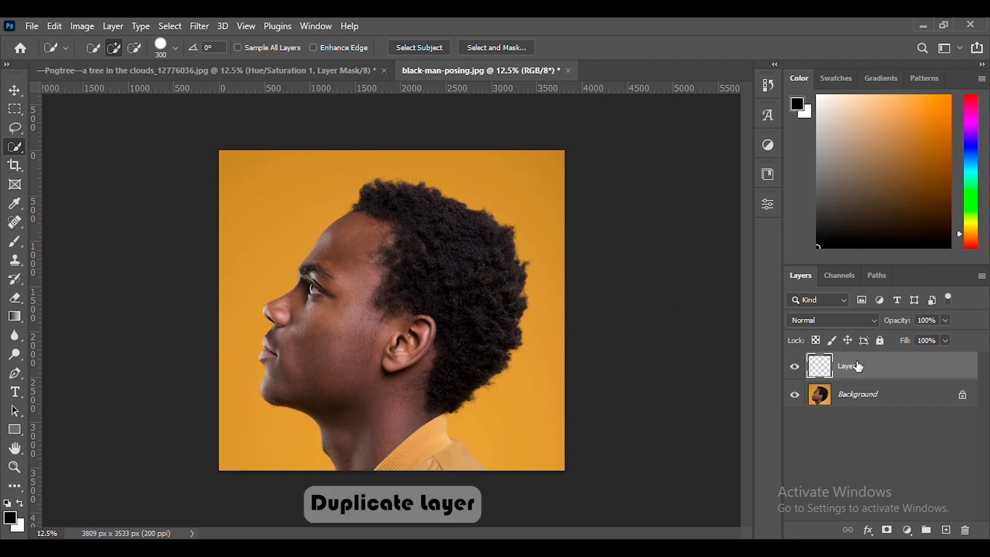
left_click(923, 402)
left_click_drag(926, 402, 966, 530)
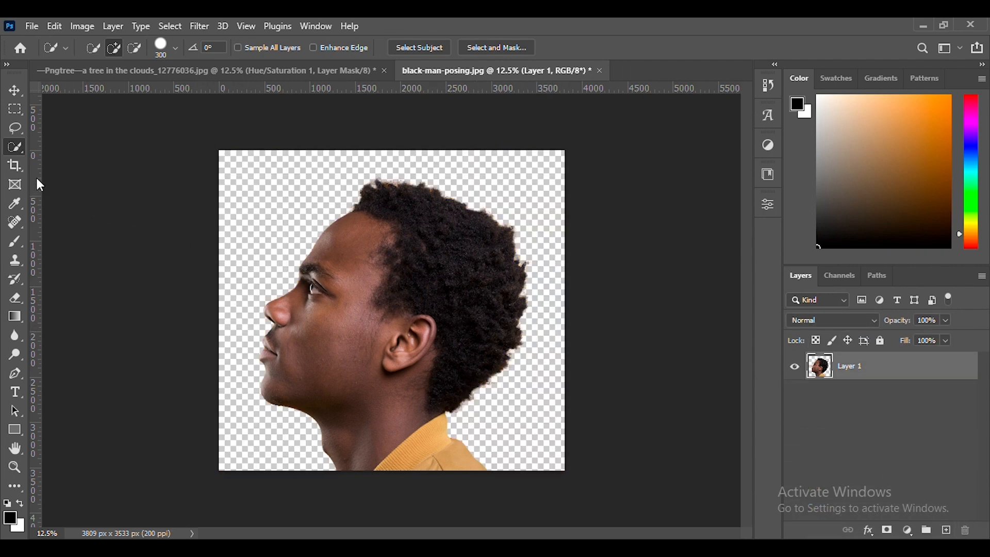
Extend the canvas on both sides of the head with the Crop tool to about 5749 px wide.
left_click(14, 165)
key("ctrl+minus")
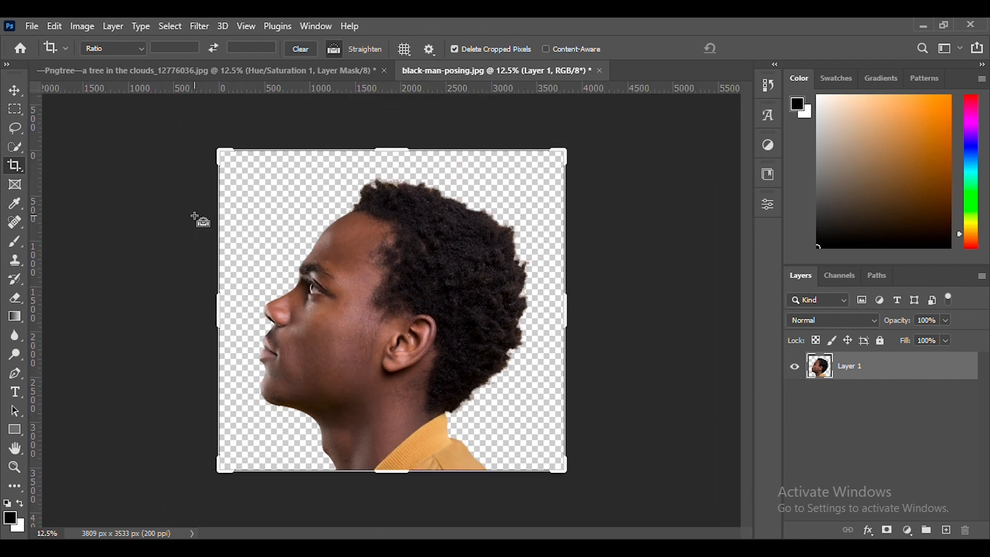
left_click_drag(268, 308, 248, 309)
left_click_drag(538, 312, 571, 309)
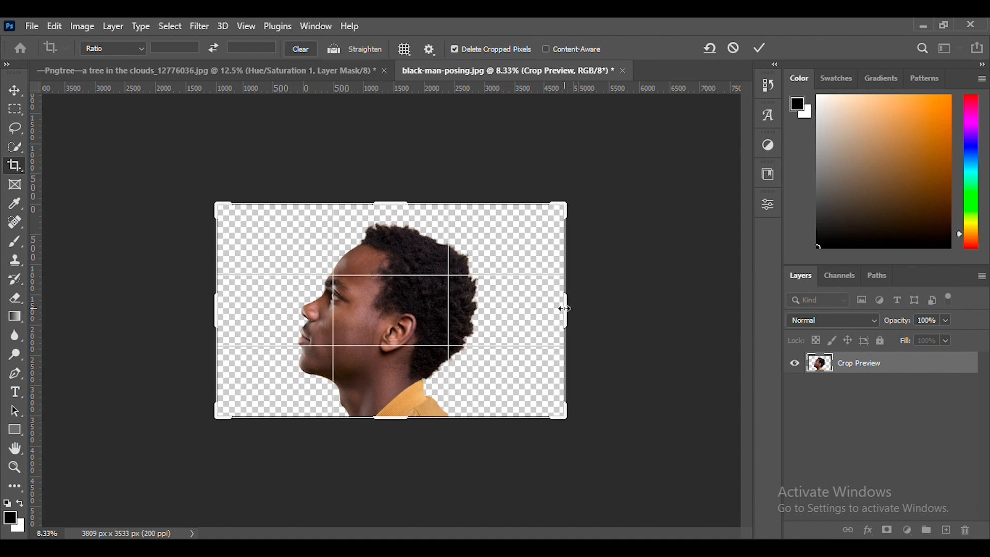
key("Return")
key("ctrl+plus")
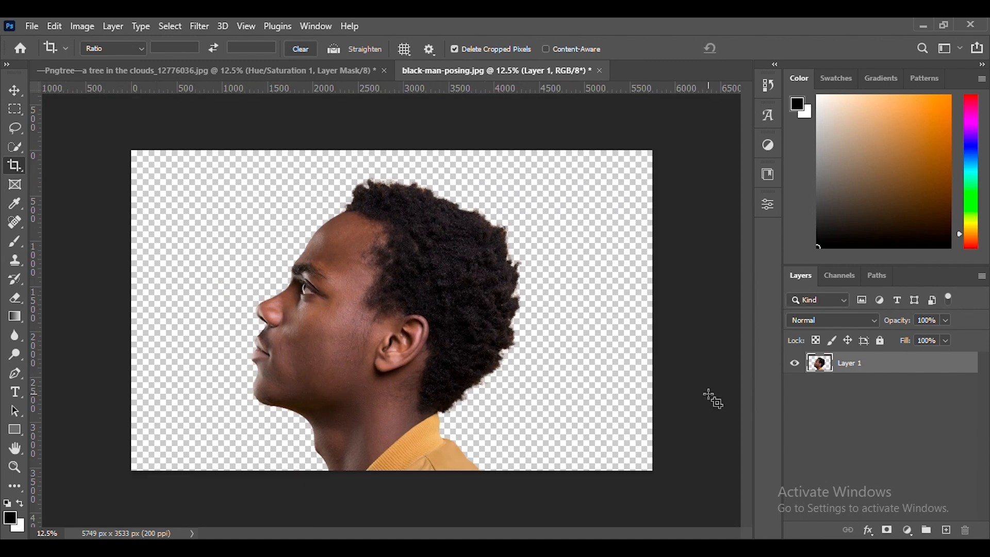
Add a white Solid Color fill layer and place it beneath the man's cutout layer.
left_click(908, 530)
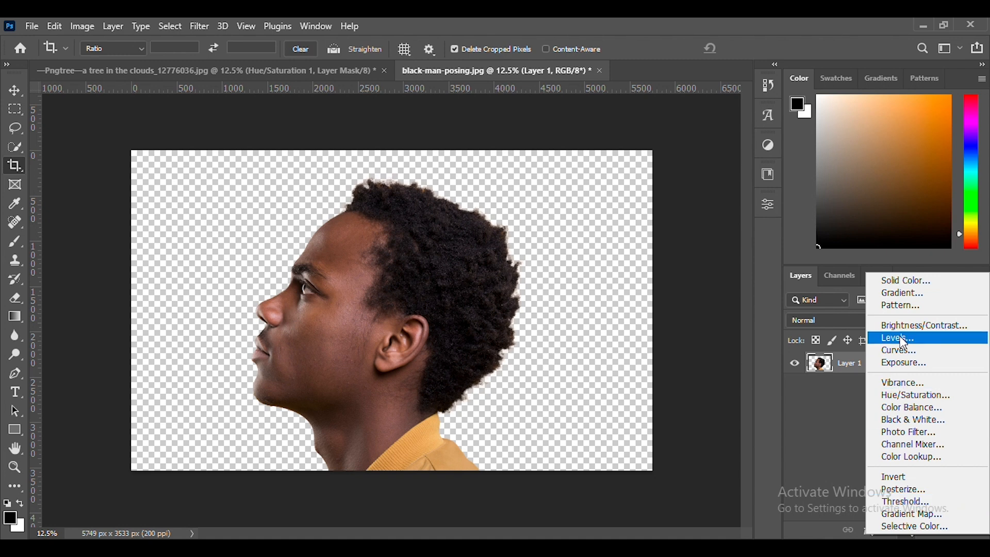
left_click(904, 281)
left_click_drag(670, 209, 654, 141)
left_click(945, 151)
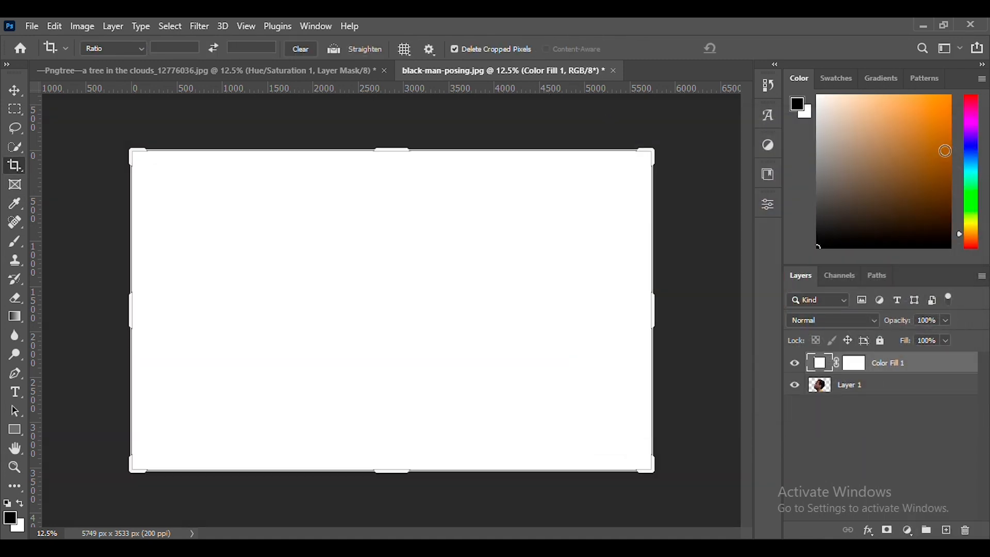
left_click_drag(926, 391, 936, 361)
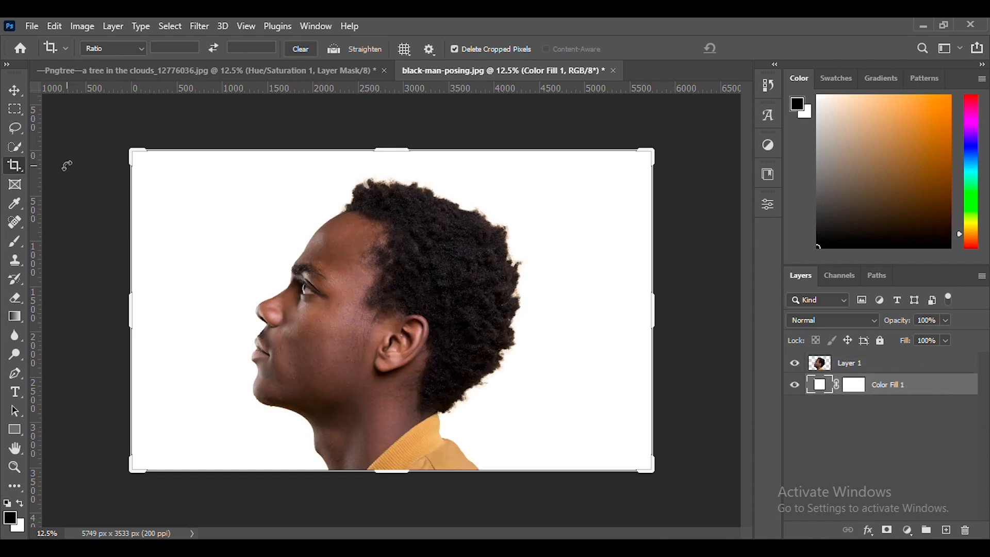
Bring the tree landscape layer into the black-man-posing.jpg document and stack it above the man's cutout, covering the head.
left_click(14, 92)
key("ctrl+Tab")
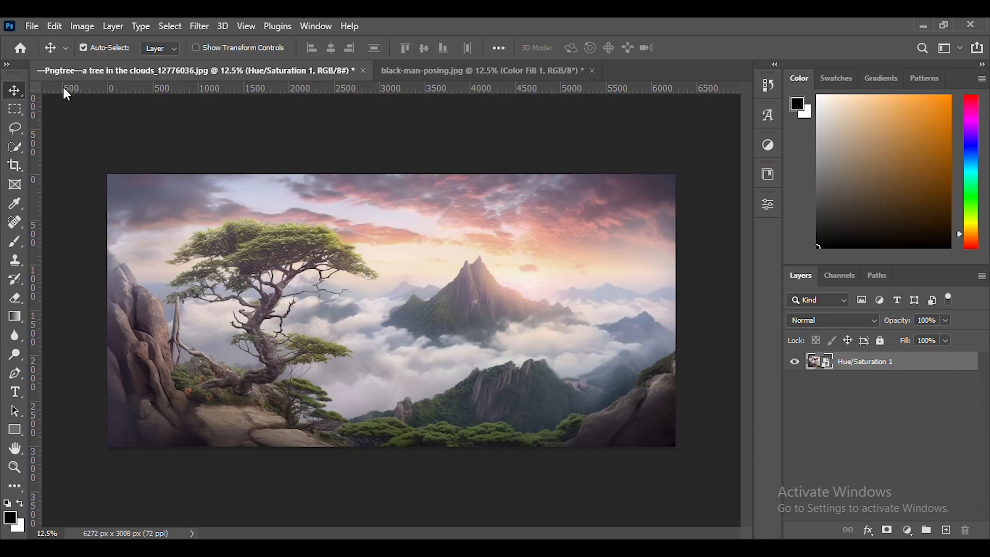
left_click_drag(384, 235, 374, 288)
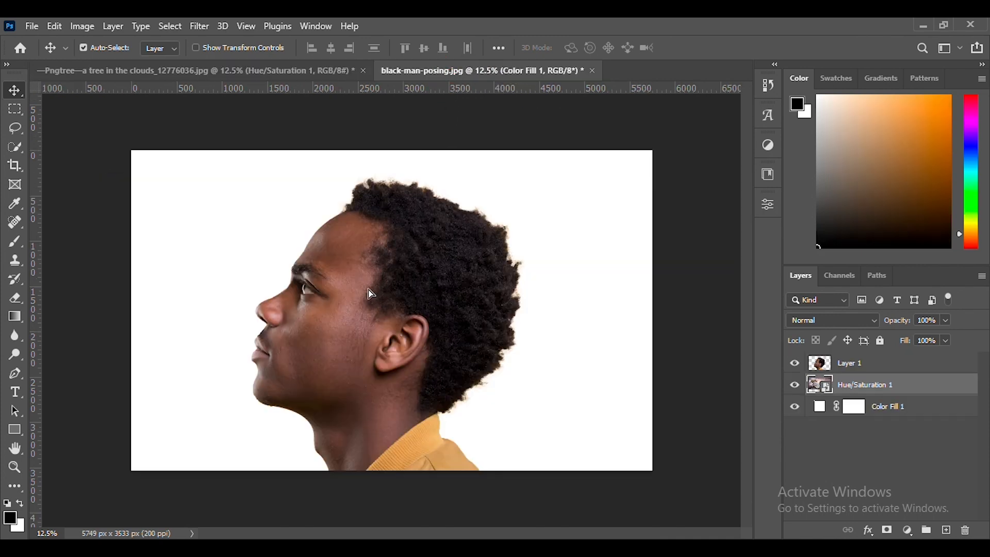
left_click_drag(870, 383, 867, 360)
left_click_drag(438, 361, 439, 371)
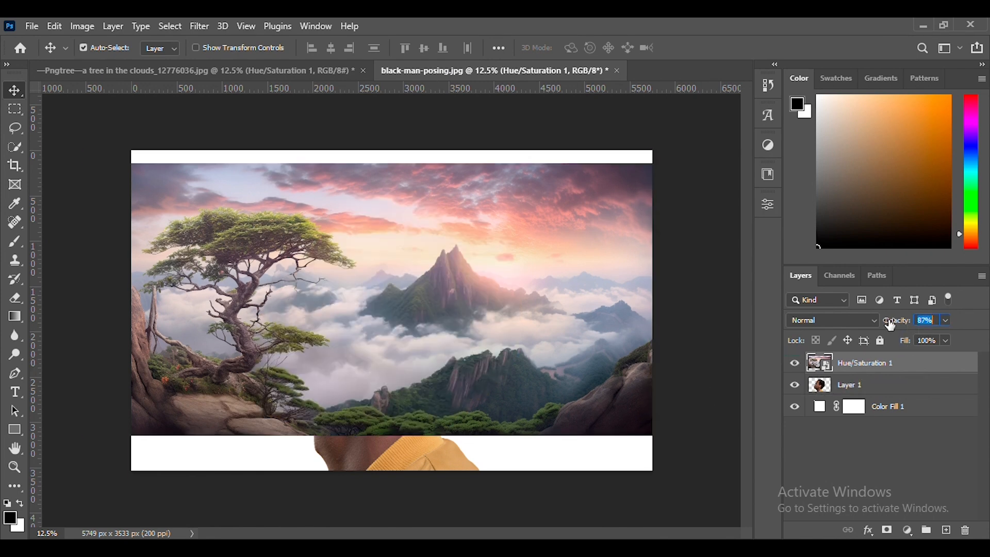
Lower the landscape layer's opacity to 61% and scale it to 44.12%, positioning the tree over the man's face.
left_click_drag(889, 323, 870, 321)
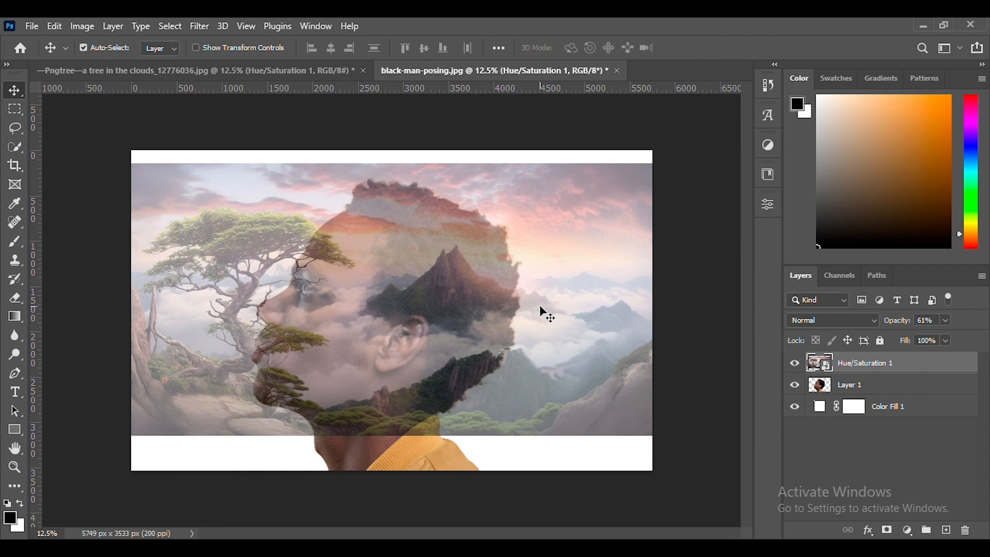
key("ctrl+t")
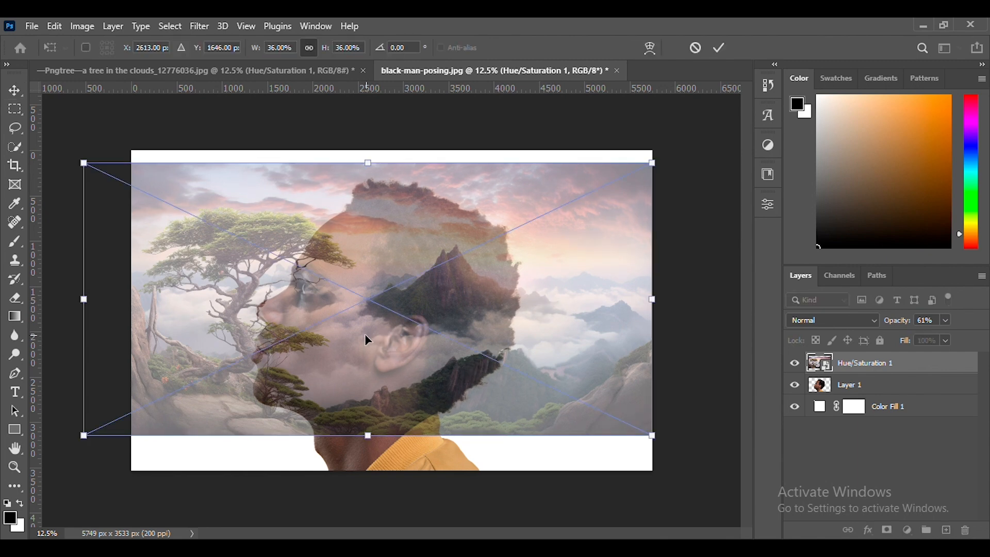
left_click_drag(360, 336, 443, 336)
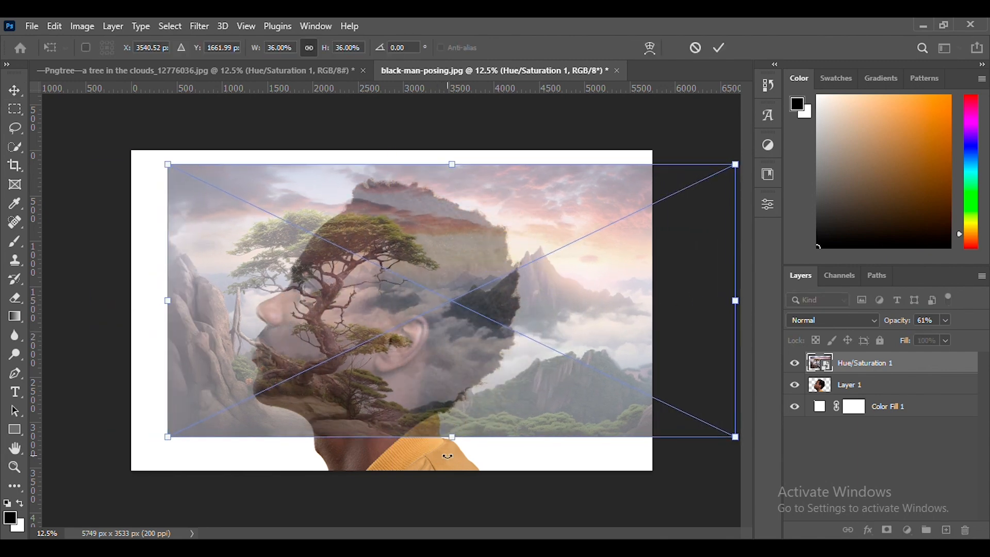
left_click_drag(452, 437, 452, 470)
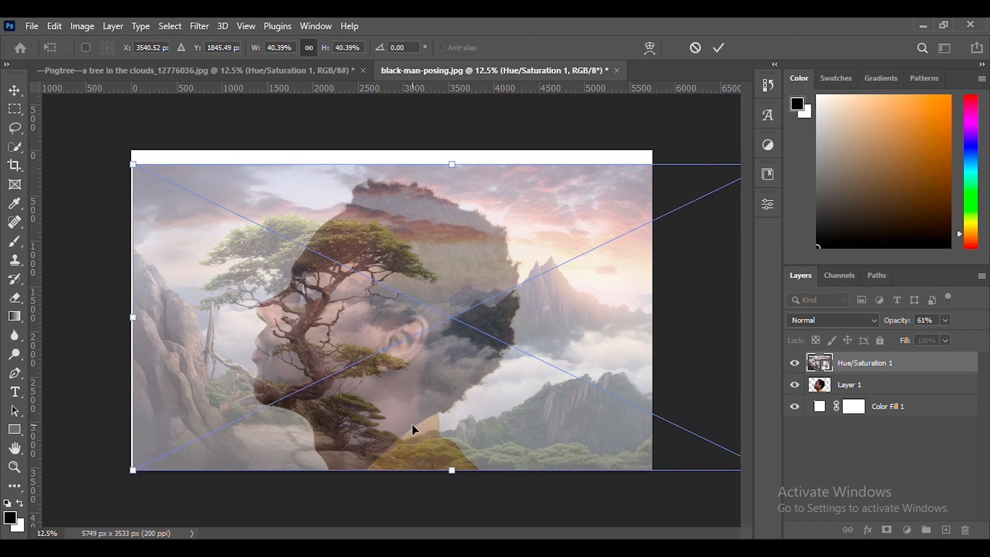
left_click_drag(412, 425, 437, 396)
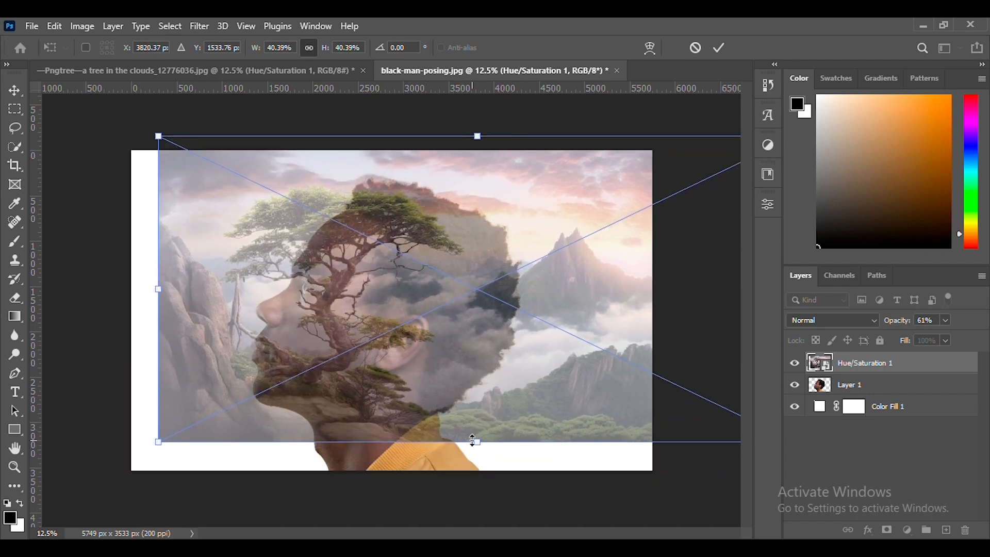
left_click_drag(472, 440, 472, 470)
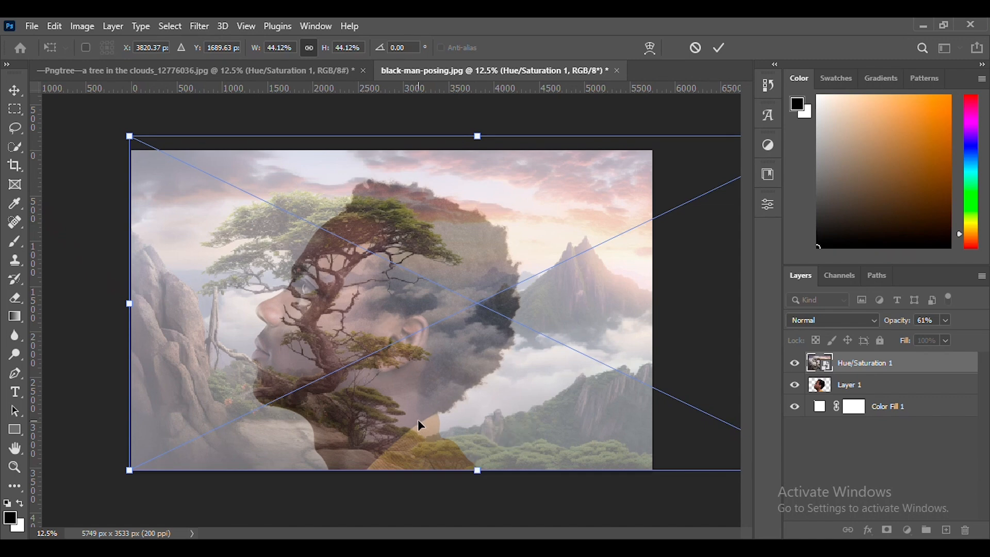
left_click_drag(418, 420, 428, 413)
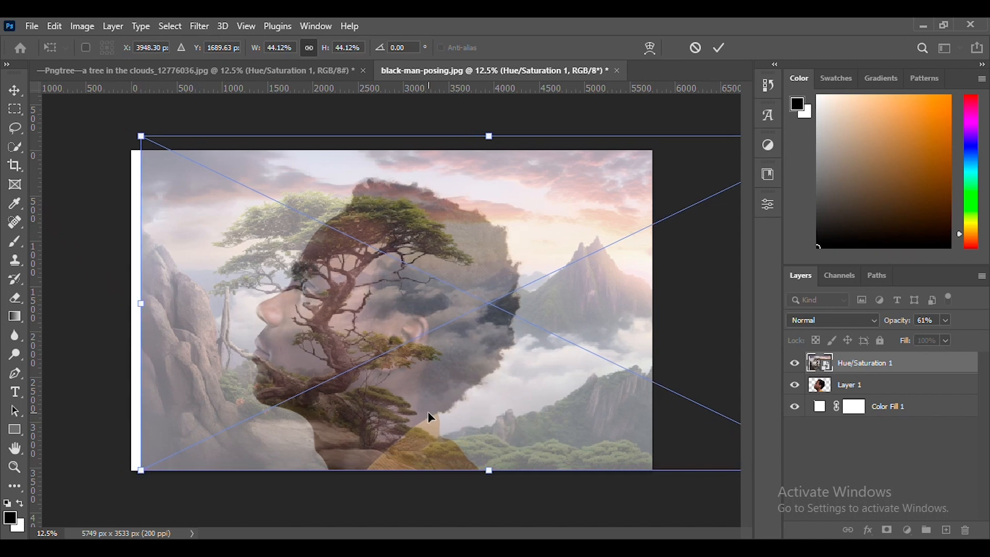
key("Return")
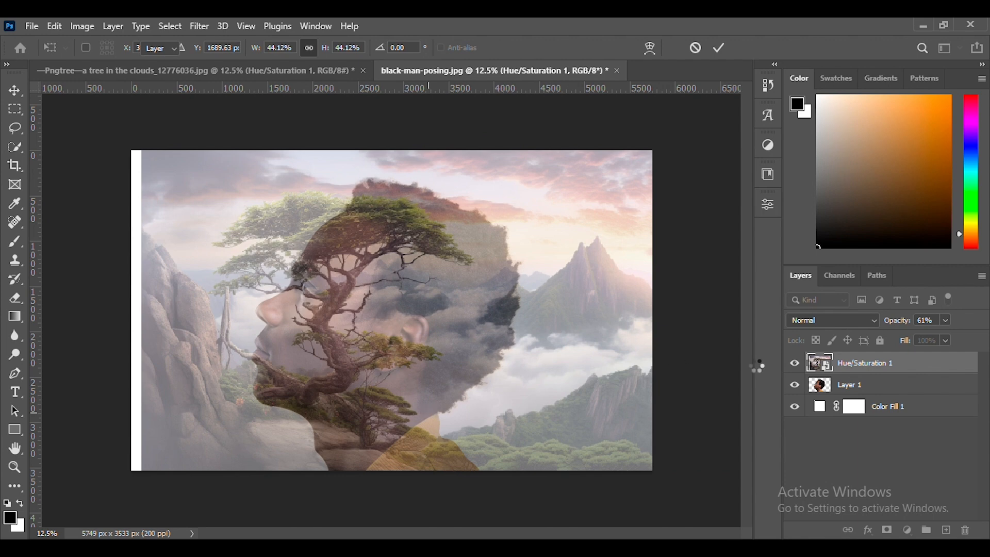
Set the landscape layer's opacity to 100% and mask it to the outline of the man's cutout in Layer 1.
left_click_drag(898, 328, 982, 317)
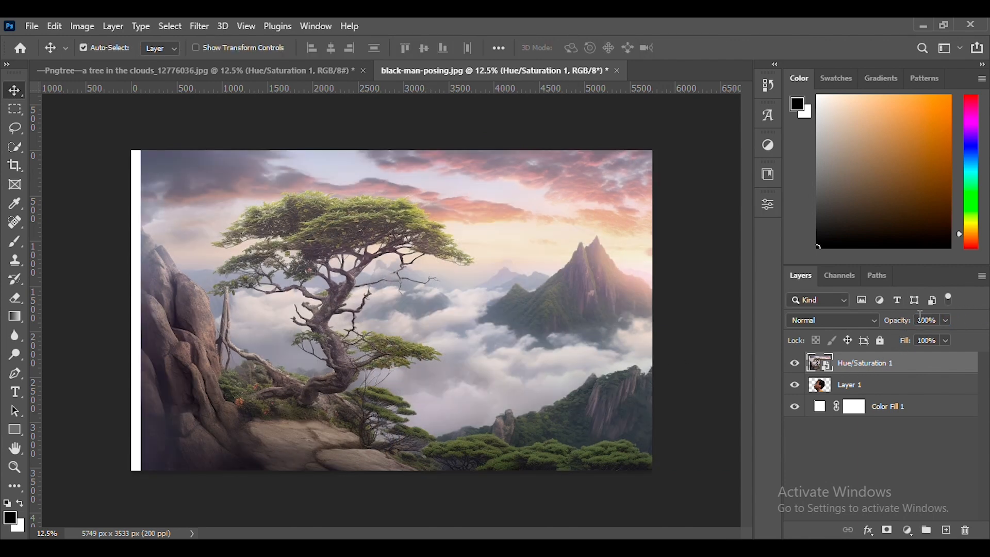
left_click(821, 388, "ctrl")
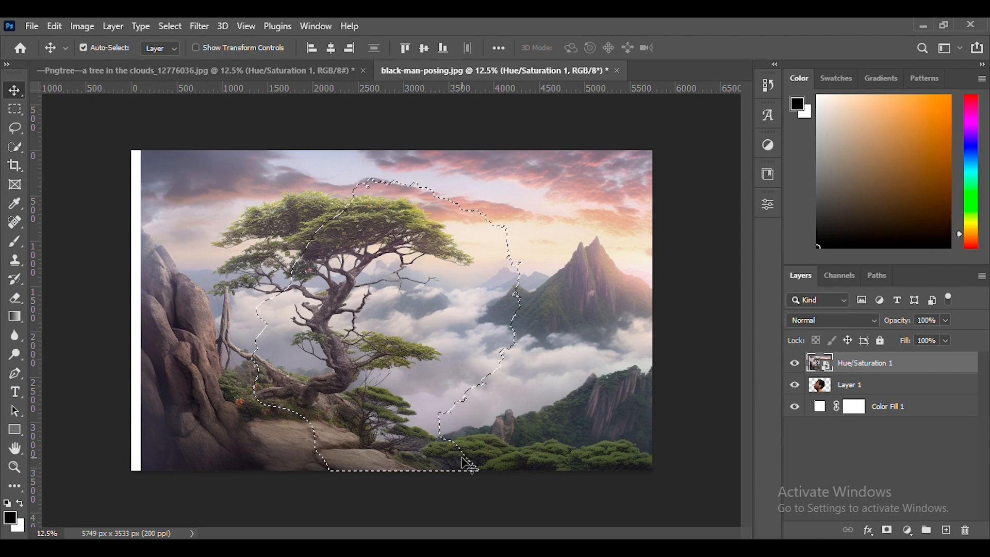
left_click(886, 530)
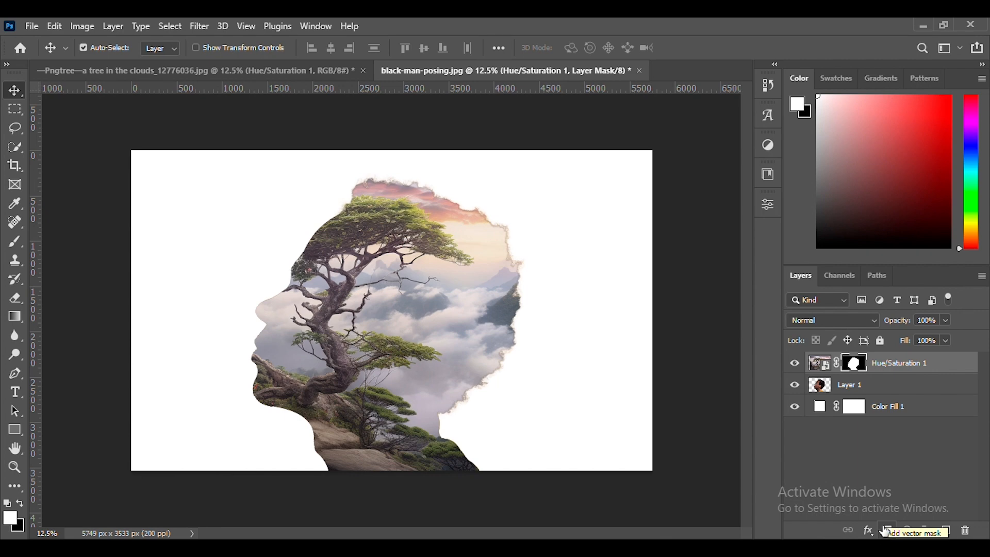
Desaturate Layer 1 and place a duplicate of it above the landscape layer.
left_click(896, 392)
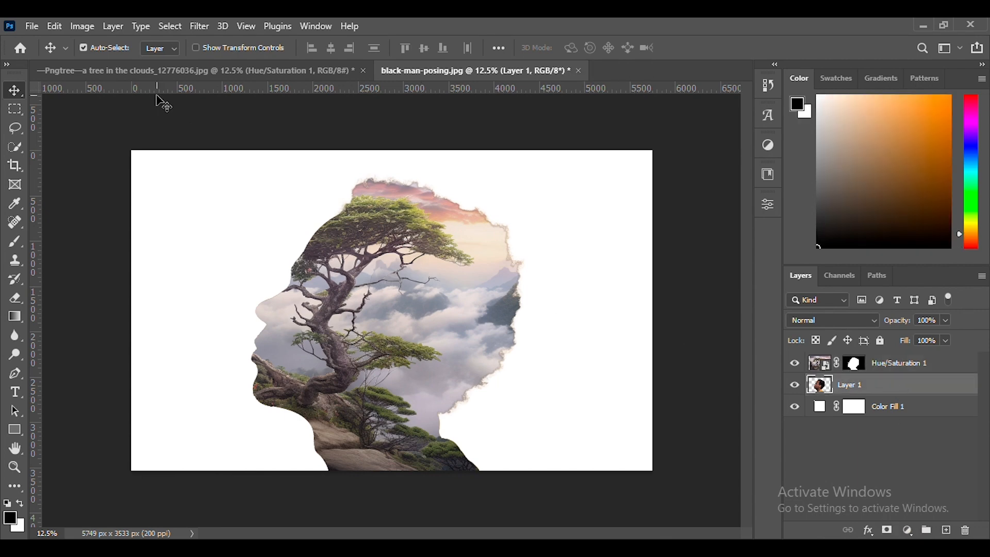
left_click(89, 32)
mouse_move(178, 63)
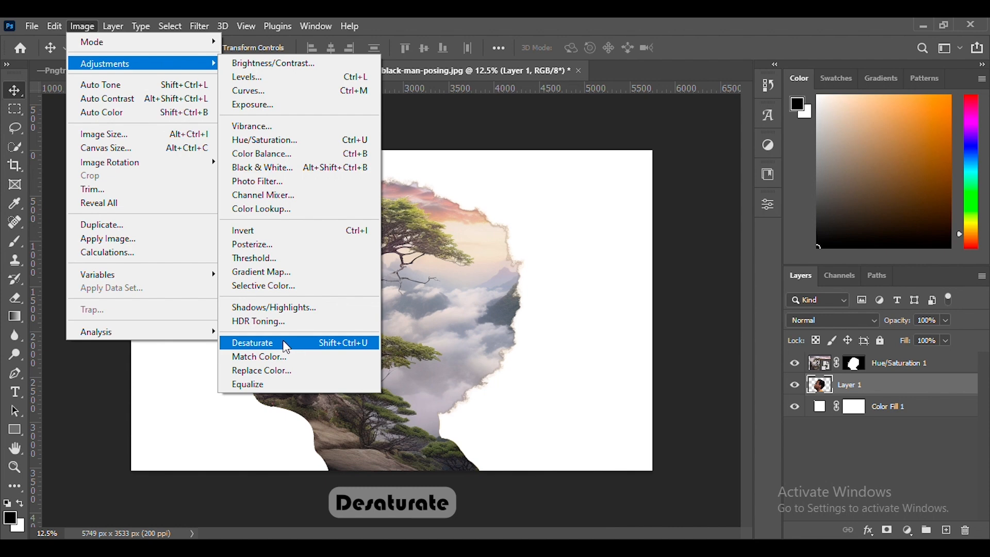
left_click(295, 343)
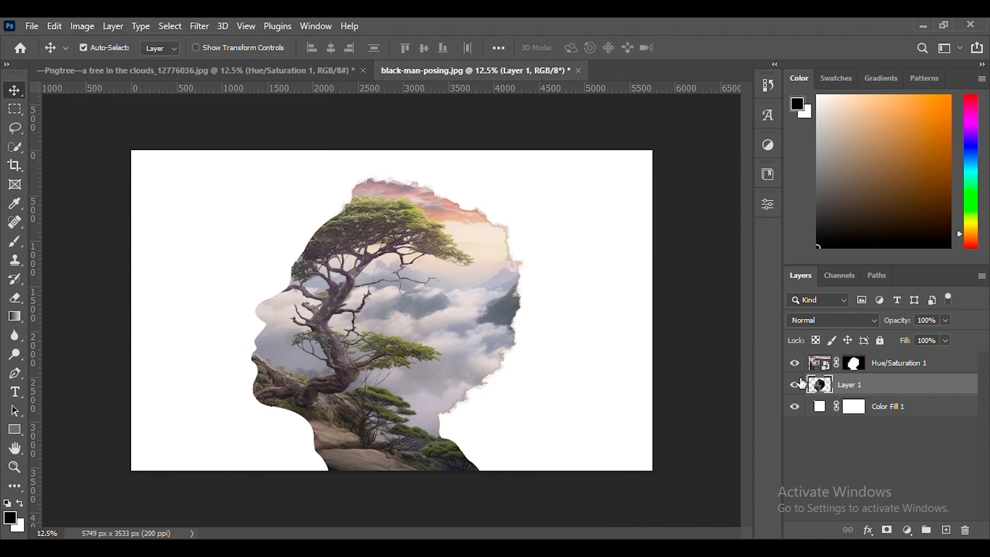
key("ctrl+j")
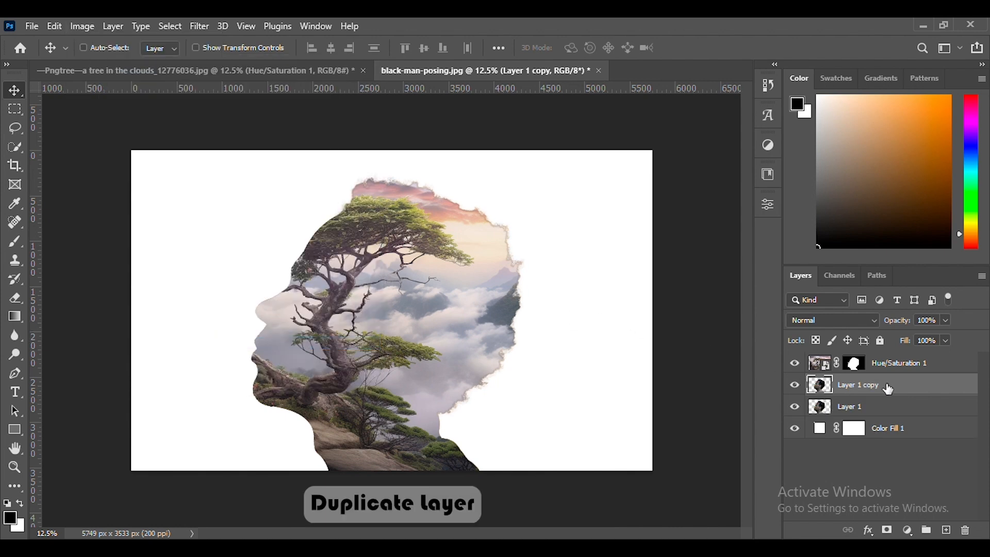
left_click_drag(900, 386, 900, 363)
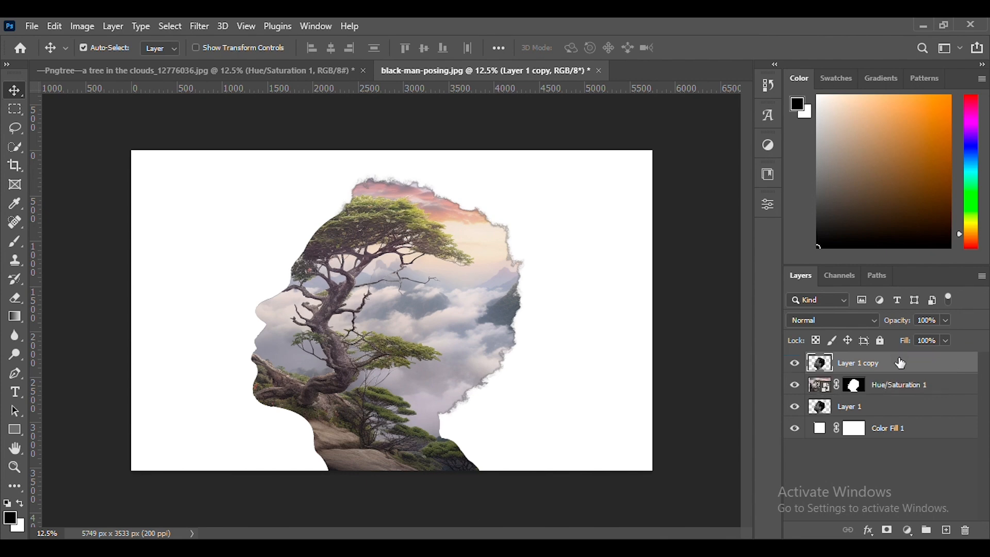
Set the blend mode of Layer 1 copy to Lighten and its opacity to 67%.
left_click(869, 324)
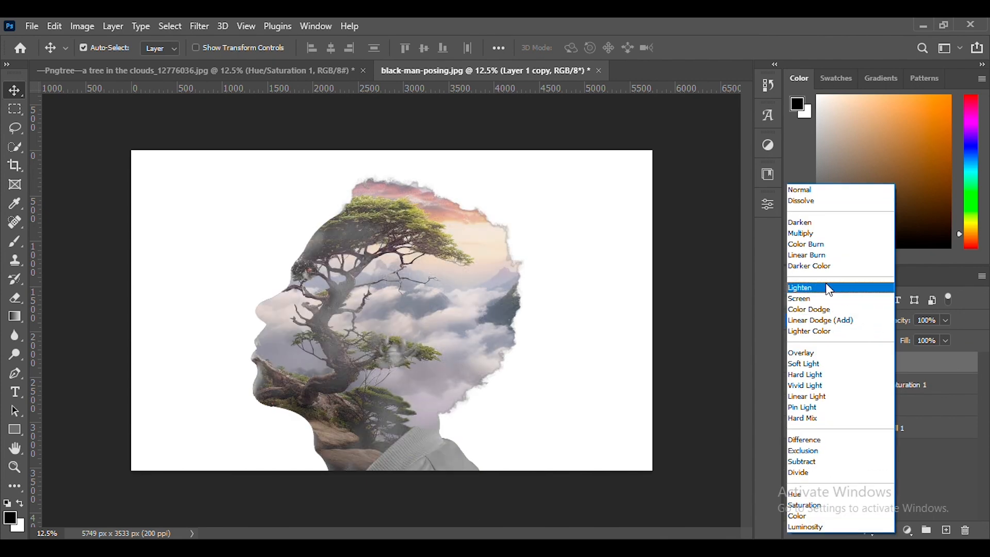
left_click(825, 288)
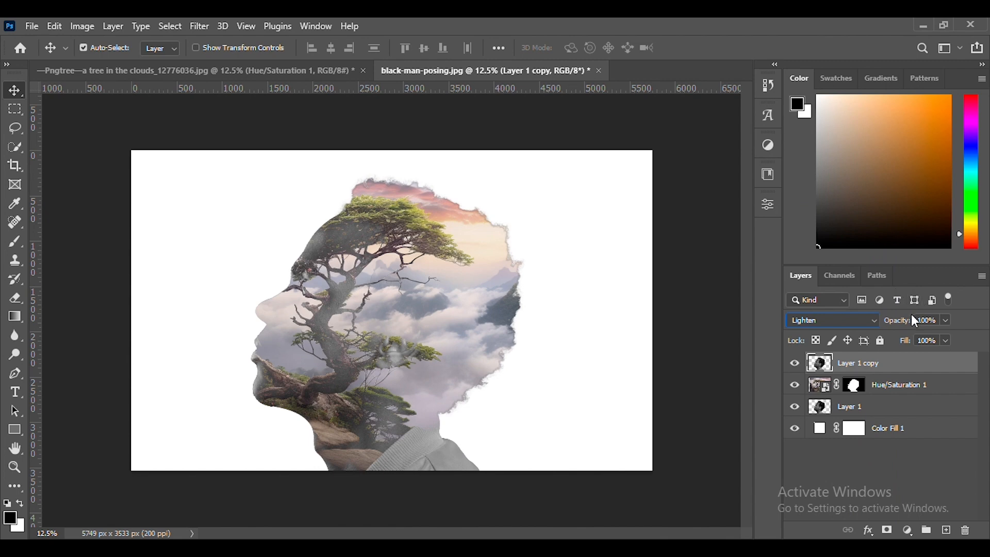
left_click_drag(914, 321, 882, 324)
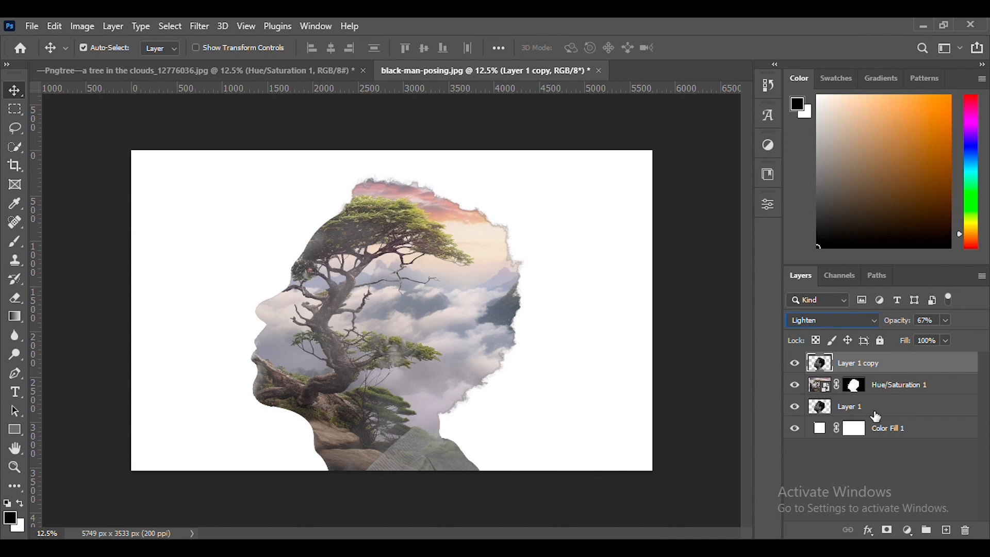
Add a layer mask to Layer 1 copy and paint it black over the neck, jaw and hair with a 1300 px brush.
left_click(887, 530)
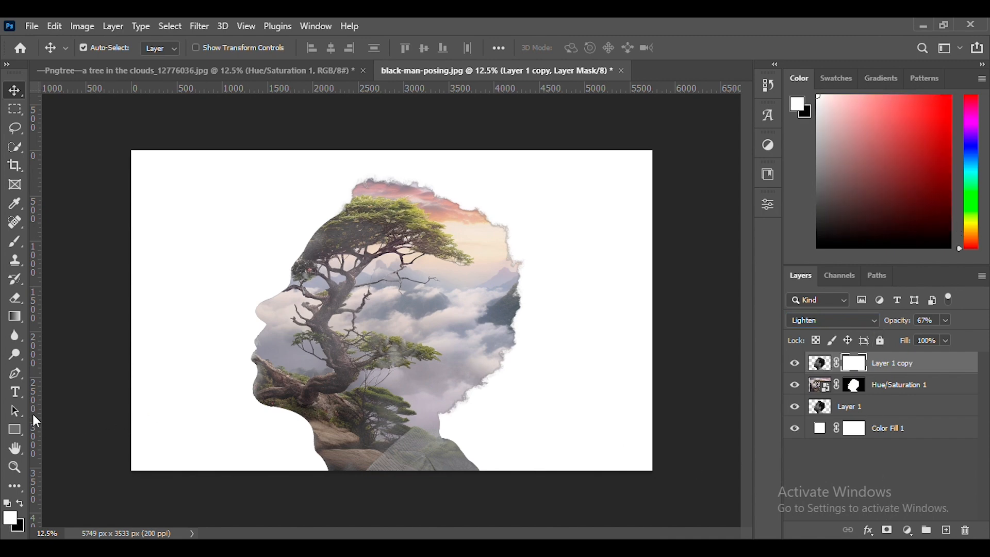
left_click(14, 241)
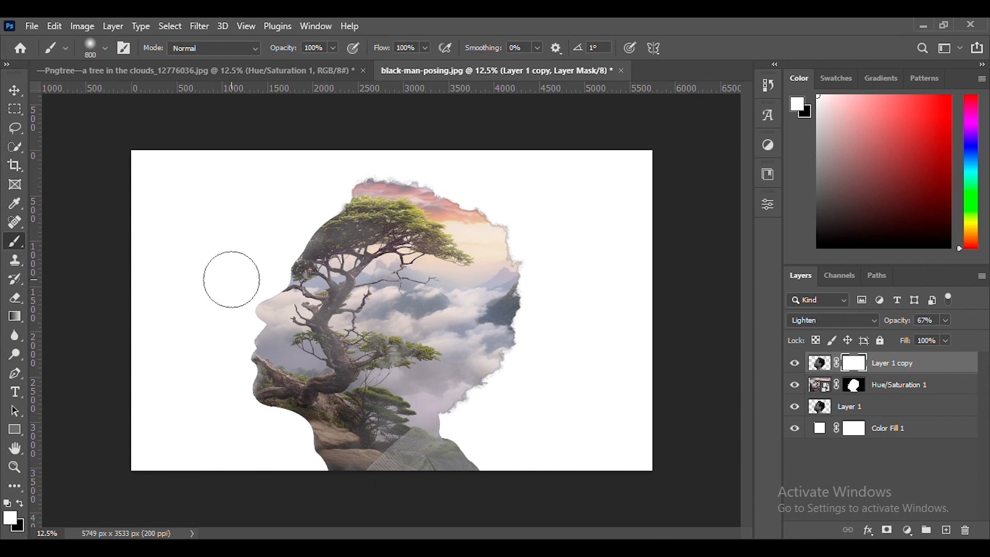
key("bracketright")
key("bracketright")
key("bracketright")
key("bracketright")
key("bracketright")
left_click(20, 502)
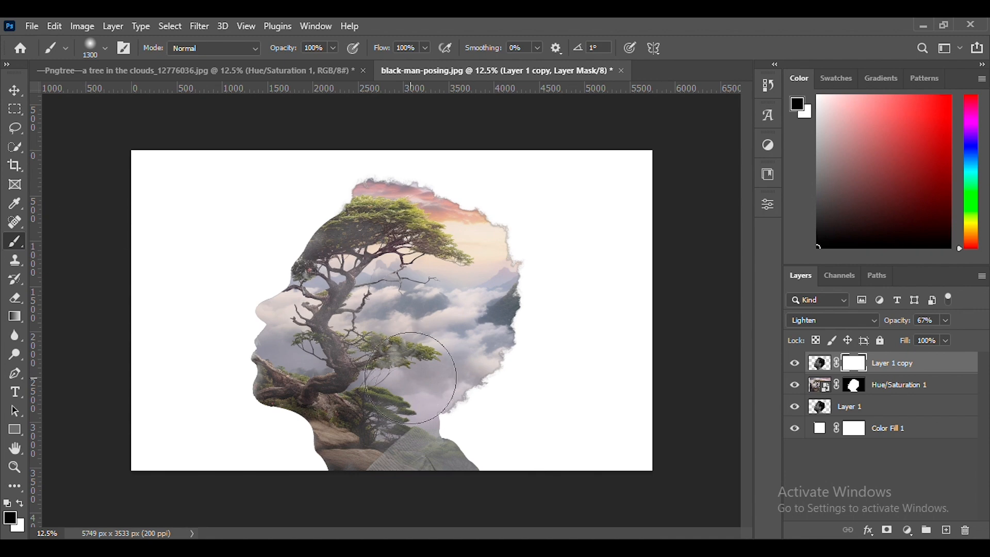
mouse_move(411, 378)
left_mouse_down()
mouse_move(295, 451)
mouse_move(486, 466)
mouse_move(394, 455)
mouse_move(370, 370)
left_mouse_up()
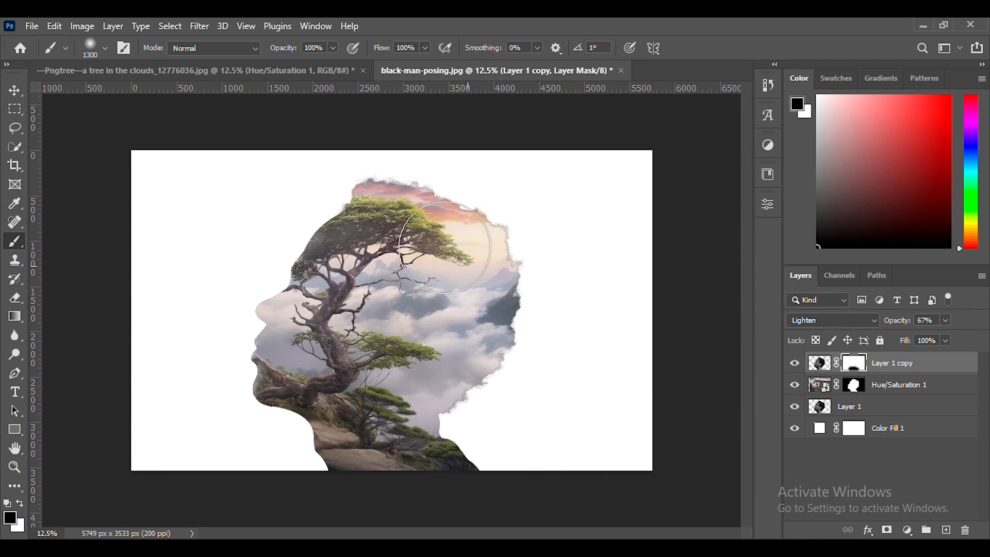
left_click_drag(445, 247, 440, 251)
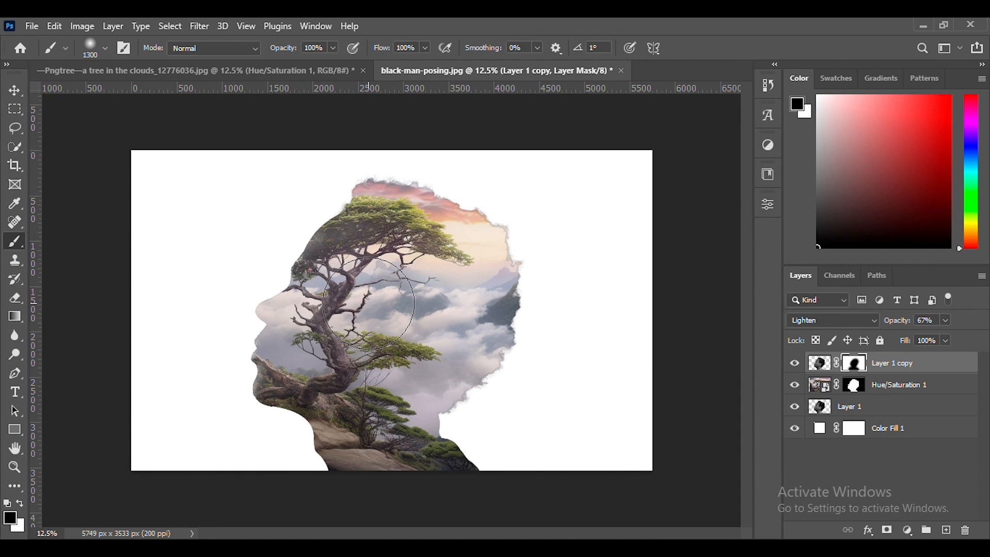
Paint black on the Hue/Saturation 1 layer mask over the face with a 1900 px brush to reveal the man's features.
left_click(854, 387)
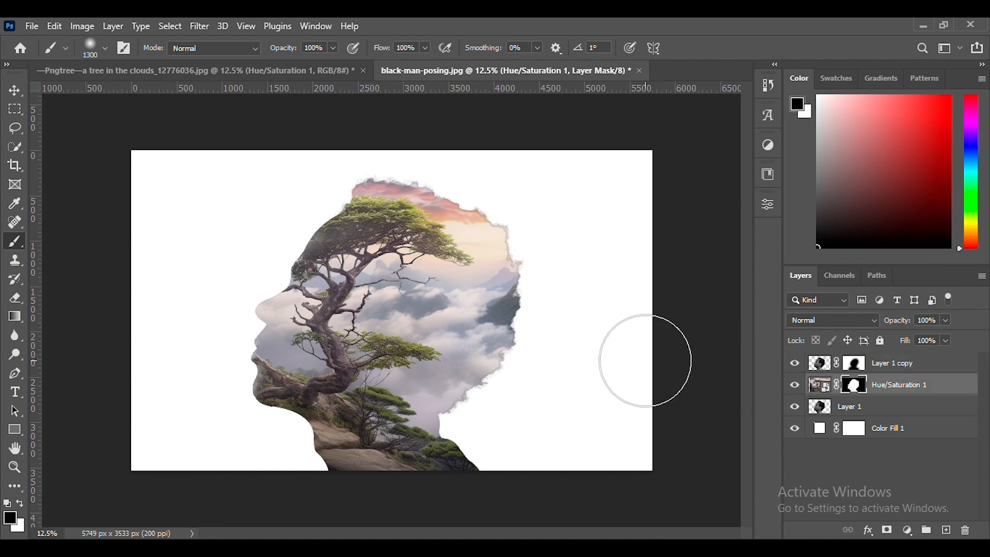
key("bracketright")
key("bracketright")
key("bracketright")
key("bracketright")
key("bracketright")
key("bracketright")
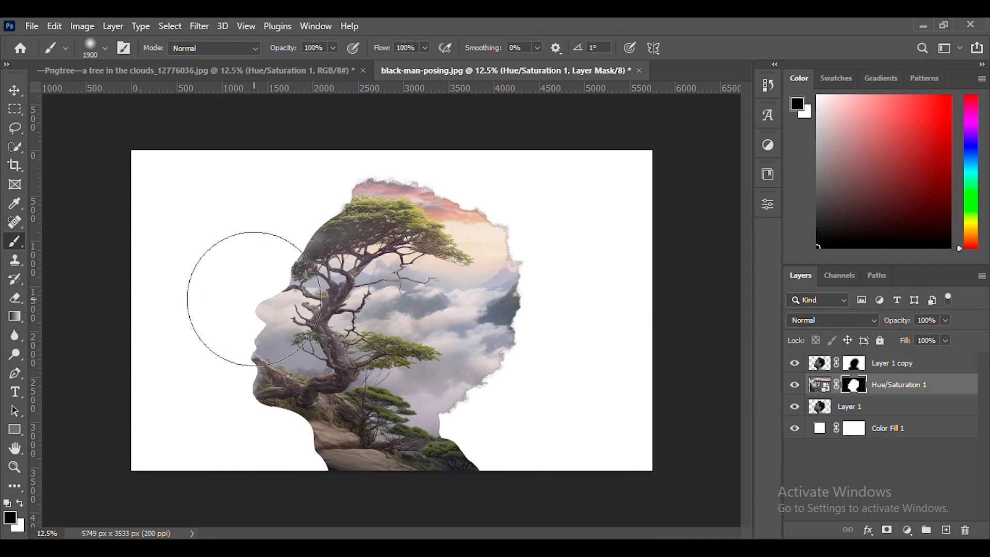
mouse_move(234, 272)
left_mouse_down()
mouse_move(233, 318)
mouse_move(243, 256)
mouse_move(254, 309)
mouse_move(244, 337)
mouse_move(248, 265)
mouse_move(248, 296)
mouse_move(271, 306)
mouse_move(241, 355)
mouse_move(281, 378)
mouse_move(241, 391)
left_mouse_up()
Change the Color Fill 1 background to the cream colour f1e7d6, sampled from the pale sky near the back of the head.
double_click(821, 428)
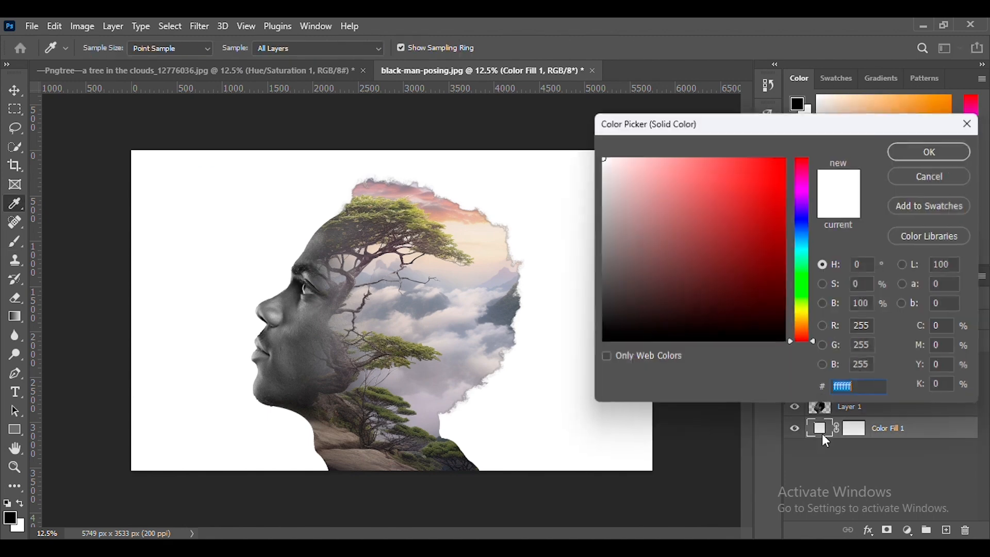
left_click(496, 225)
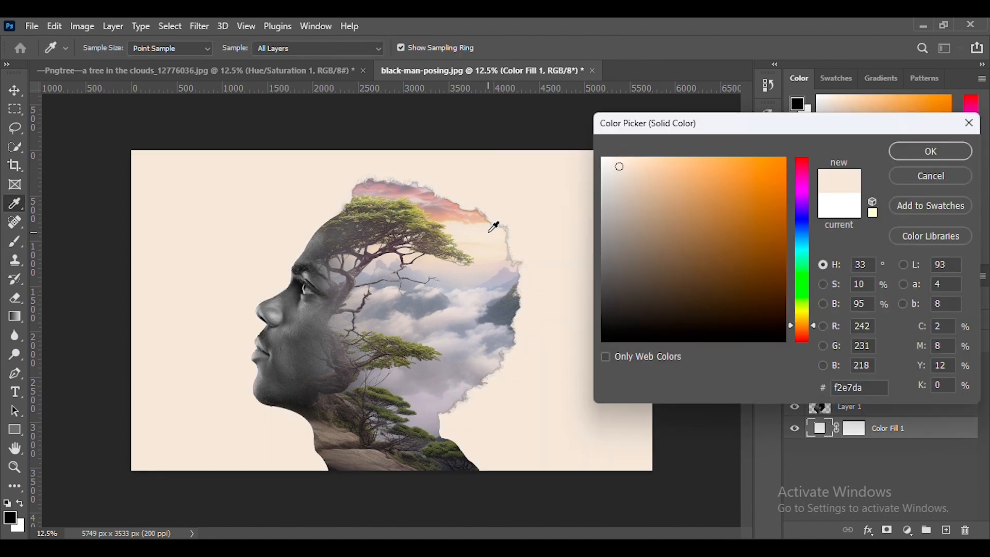
key("Return")
left_click_drag(493, 227, 496, 228)
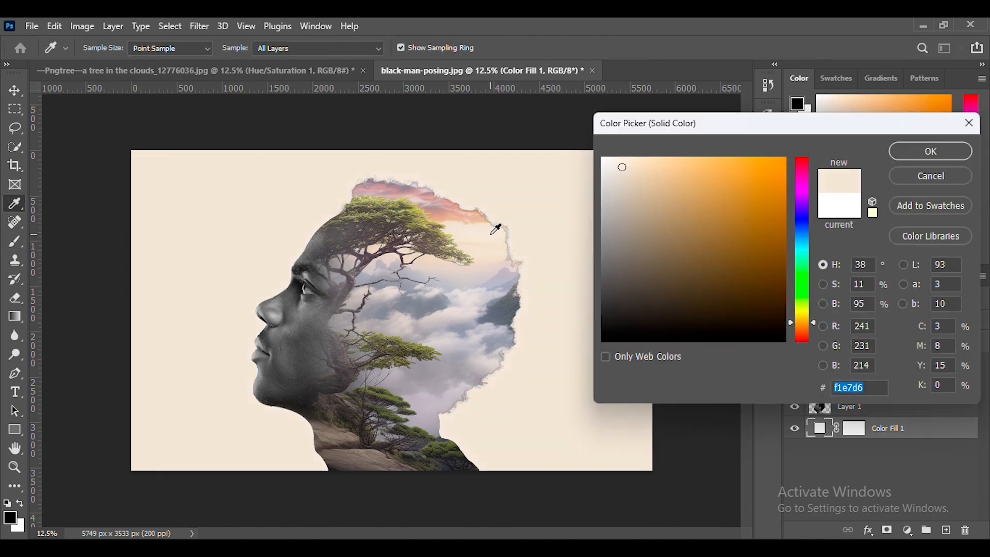
left_click(902, 149)
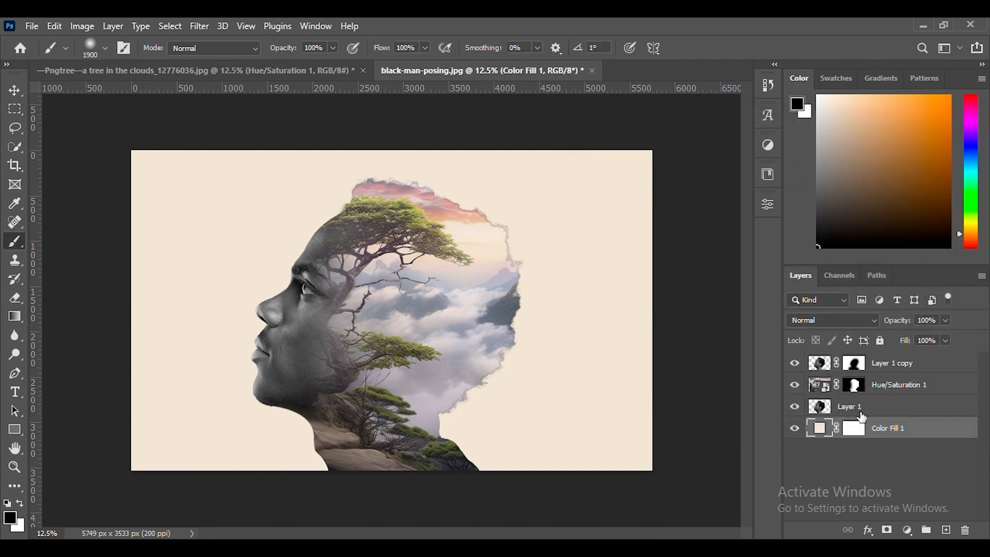
Duplicate the Hue/Saturation 1 landscape layer and delete the layer mask from the copy.
left_click(931, 395)
key("ctrl+j")
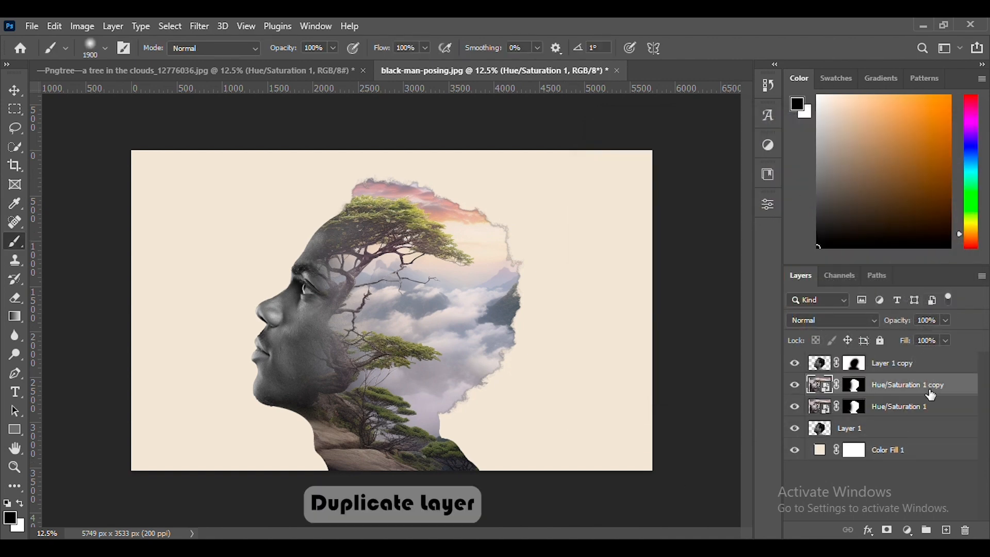
left_click(856, 390)
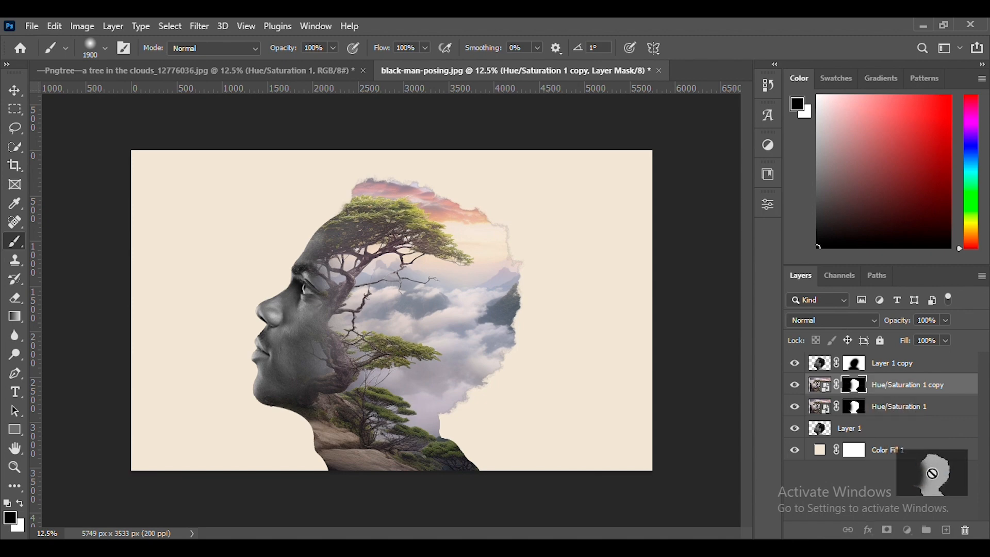
left_click(964, 529)
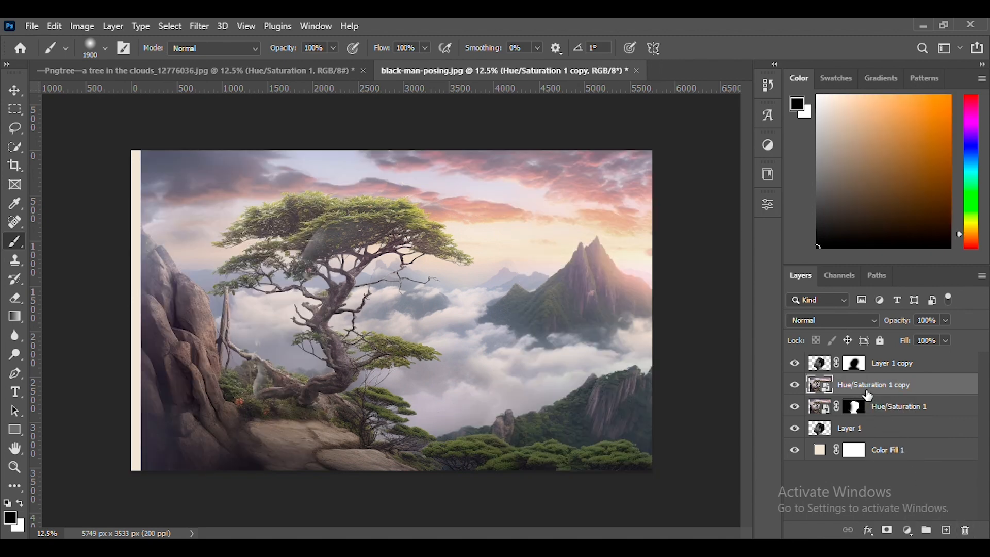
Set the blend mode of Hue/Saturation 1 copy to Lighten and add a black layer mask that hides it.
left_click(892, 363)
left_click(833, 320)
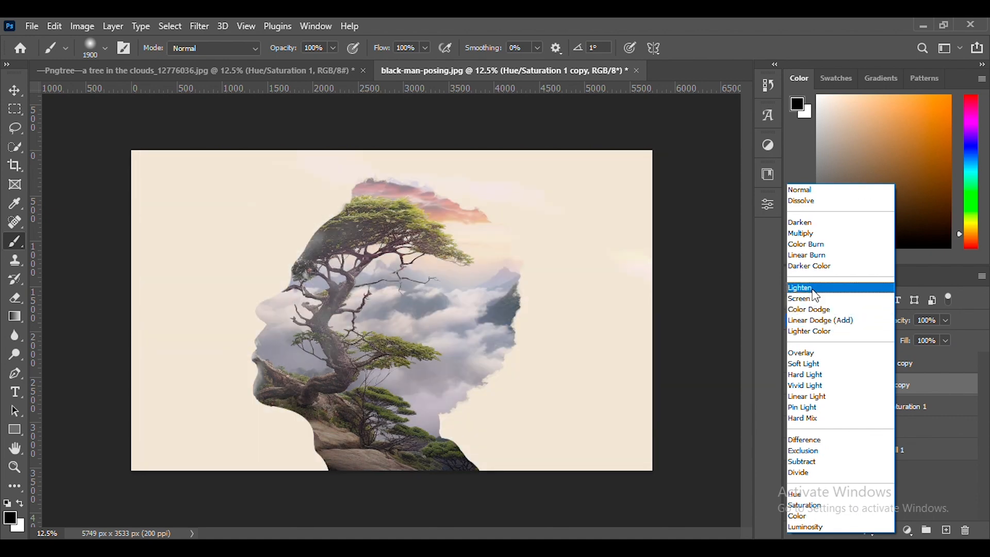
left_click(814, 289)
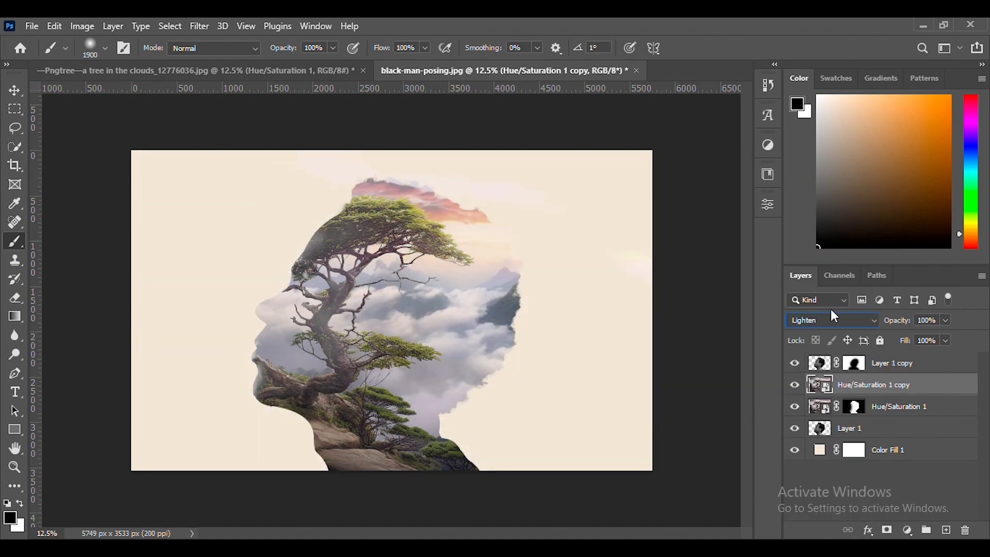
left_click(887, 531, "alt")
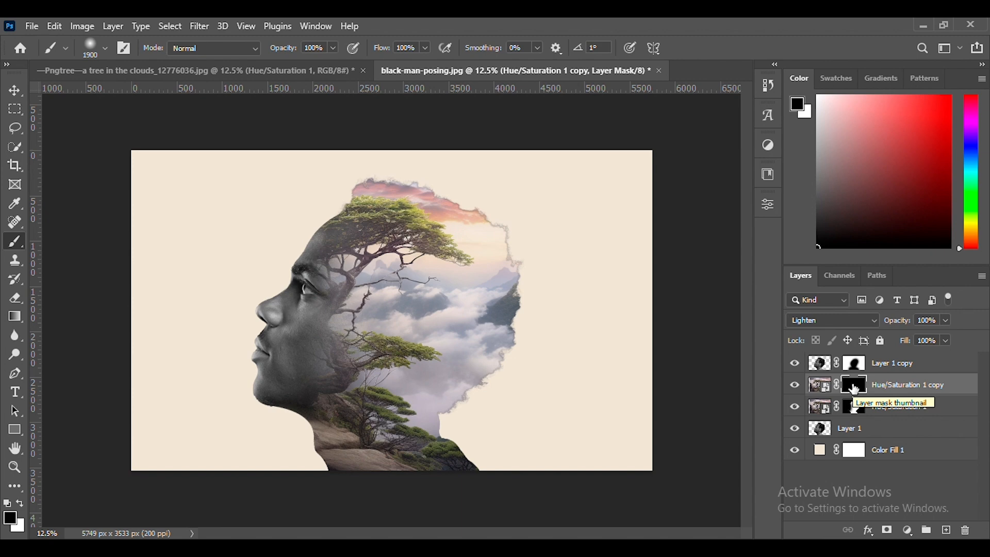
Paint white on the Hue/Saturation 1 copy mask with a 600 px brush along the top and back edge of the hair.
key("bracketleft")
key("bracketleft")
key("bracketleft")
key("bracketleft")
key("bracketleft")
key("bracketleft")
key("bracketleft")
key("bracketleft")
key("bracketleft")
key("bracketleft")
key("bracketleft")
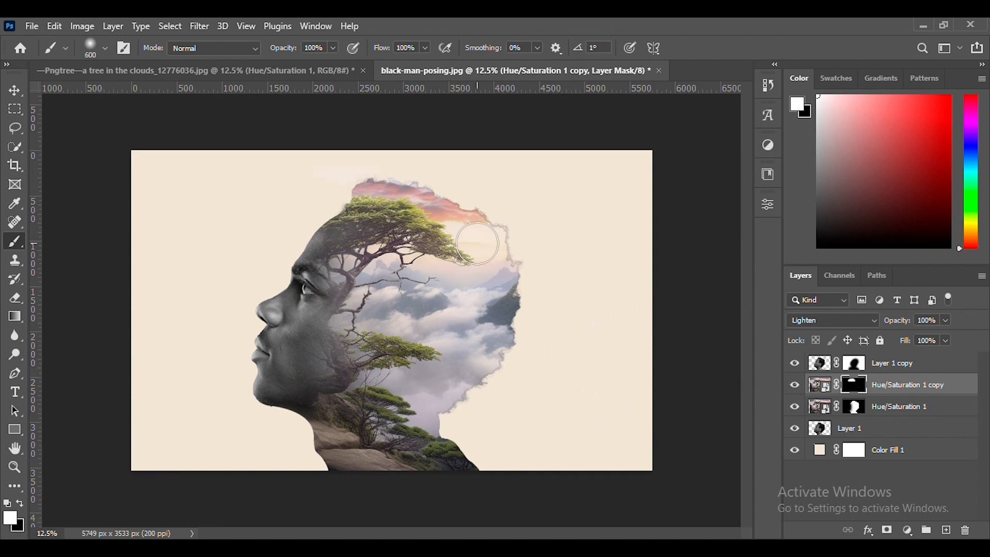
mouse_move(466, 213)
left_mouse_down()
mouse_move(505, 245)
mouse_move(497, 239)
mouse_move(529, 309)
mouse_move(507, 250)
mouse_move(512, 358)
mouse_move(511, 292)
mouse_move(466, 219)
mouse_move(370, 198)
mouse_move(328, 214)
mouse_move(368, 202)
mouse_move(342, 187)
mouse_move(340, 204)
mouse_move(385, 209)
mouse_move(412, 226)
left_mouse_up()
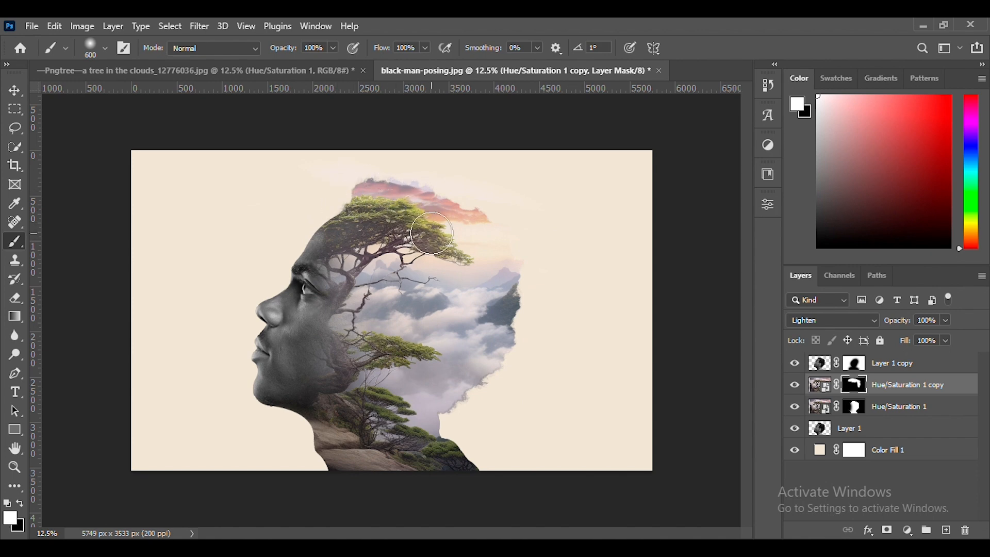
Stamp all visible layers into a new layer above Layer 1 copy and open it in the Camera Raw Filter.
left_click(923, 365)
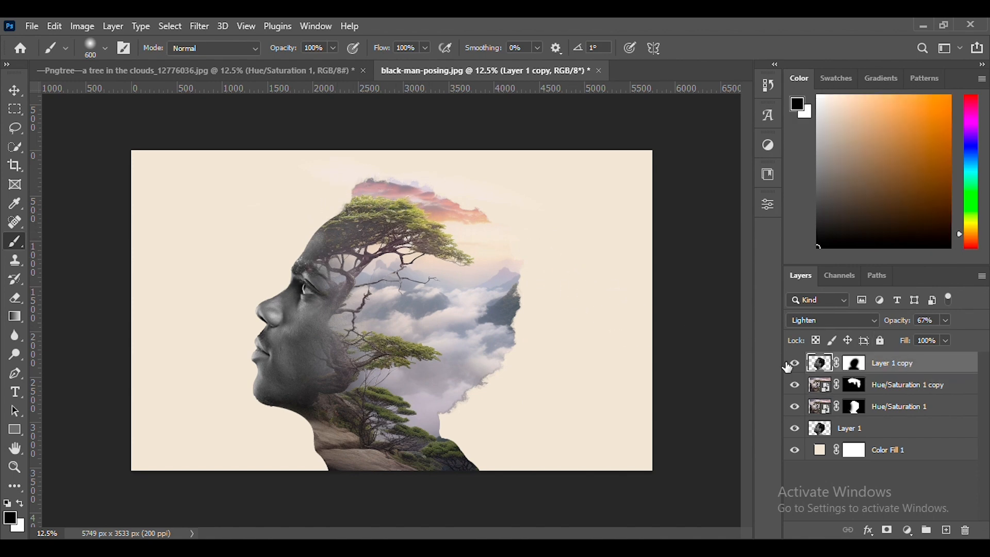
key("ctrl+alt+shift+e")
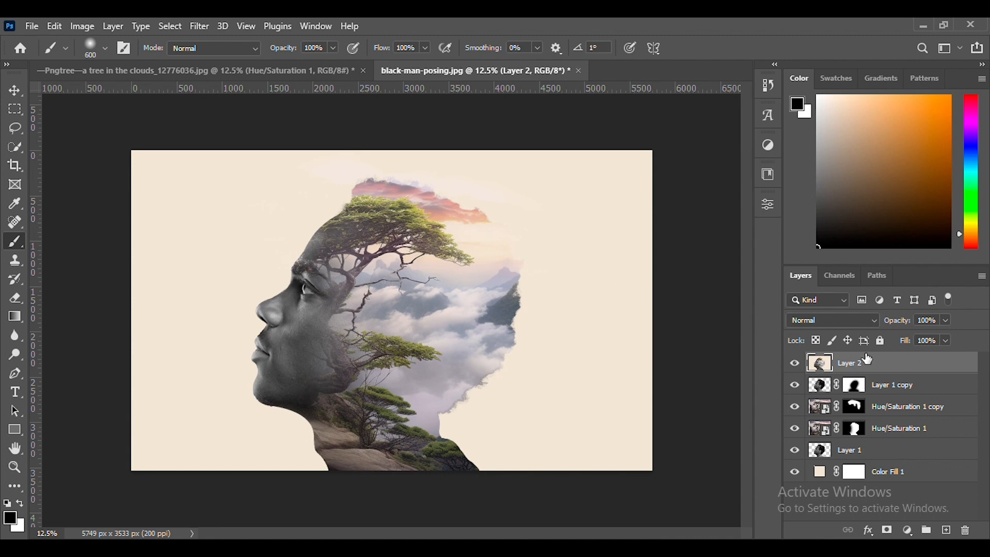
left_click(200, 27)
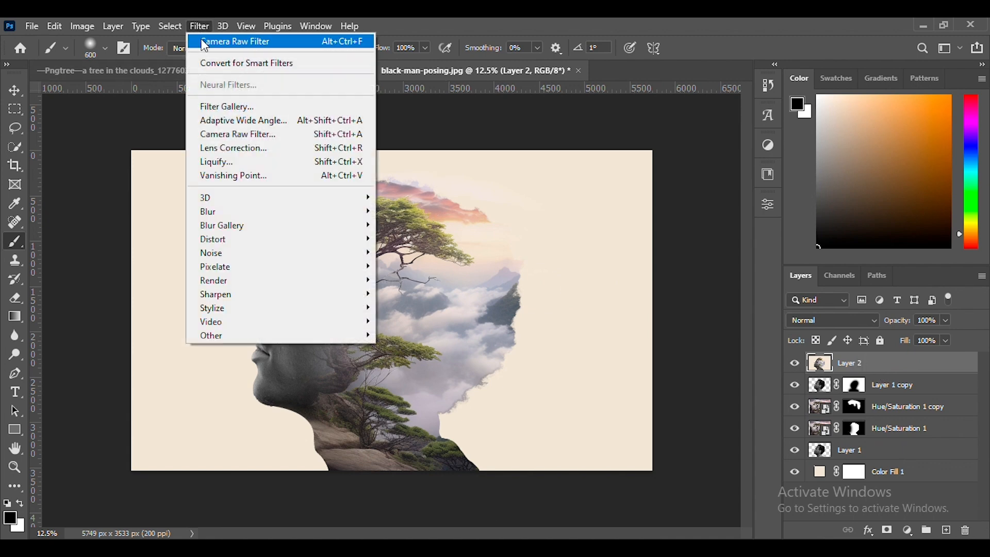
left_click(283, 135)
Set the temperature to -2, exposure to -0.15 and contrast to +24 in Camera Raw.
left_click(770, 308)
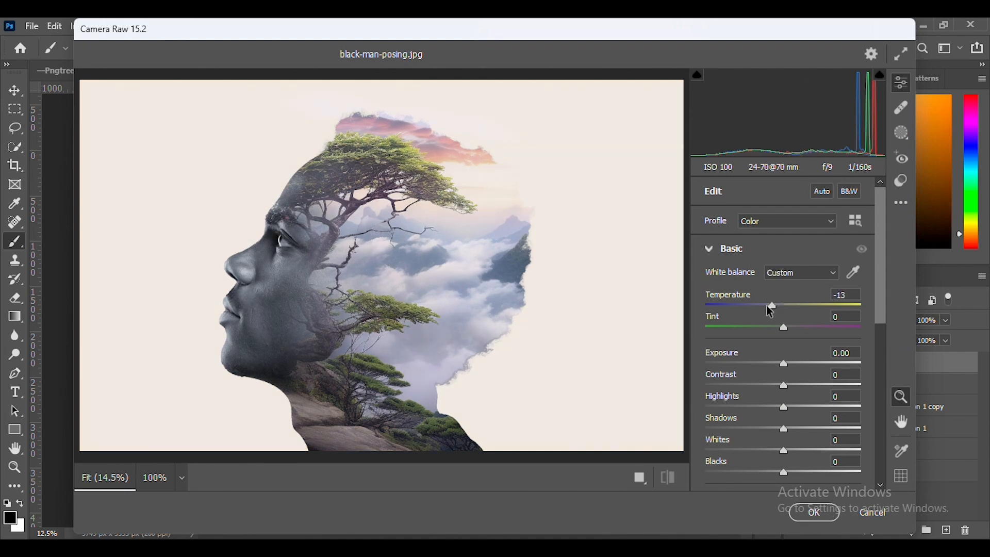
left_click_drag(770, 312, 782, 306)
mouse_move(784, 364)
left_mouse_down()
mouse_move(803, 385)
mouse_move(783, 365)
left_mouse_up()
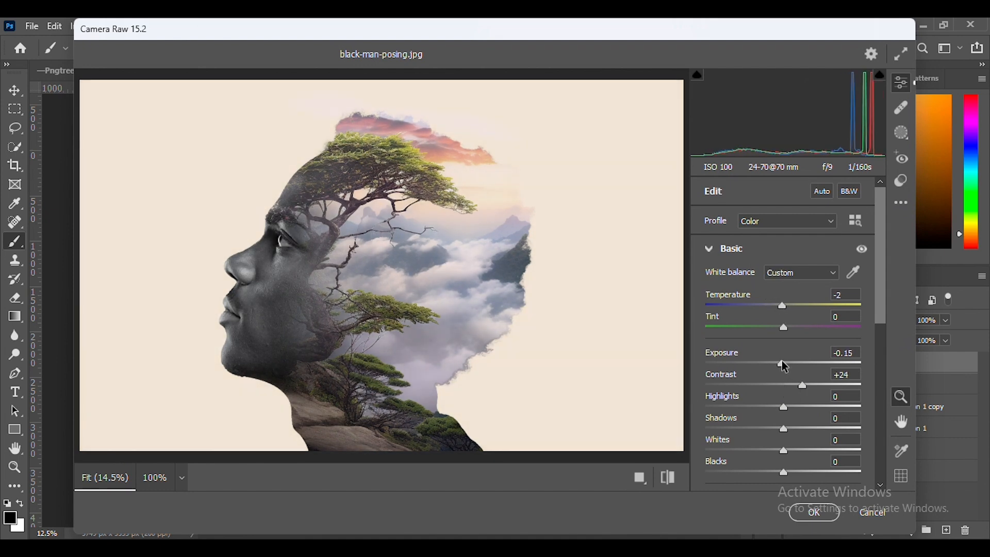
Set texture to +17, vibrance to +22 and saturation to -21, apply the filter, and compare the image with Layer 2 hidden and shown.
left_click_drag(783, 407, 799, 412)
scroll(775, 411, "down", 2)
scroll(799, 412, "down", 3)
left_click_drag(784, 355, 802, 355)
left_click_drag(784, 377, 772, 378)
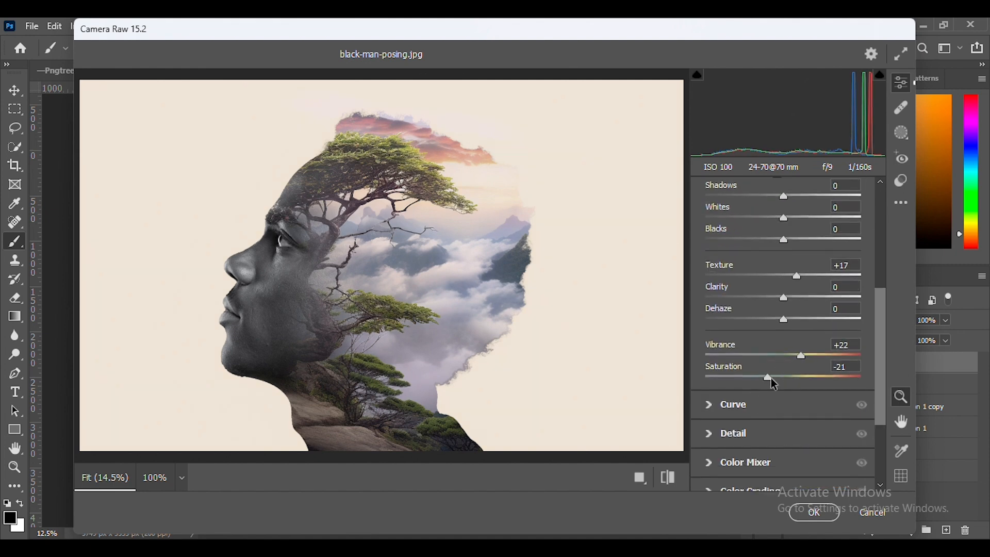
left_click(813, 512)
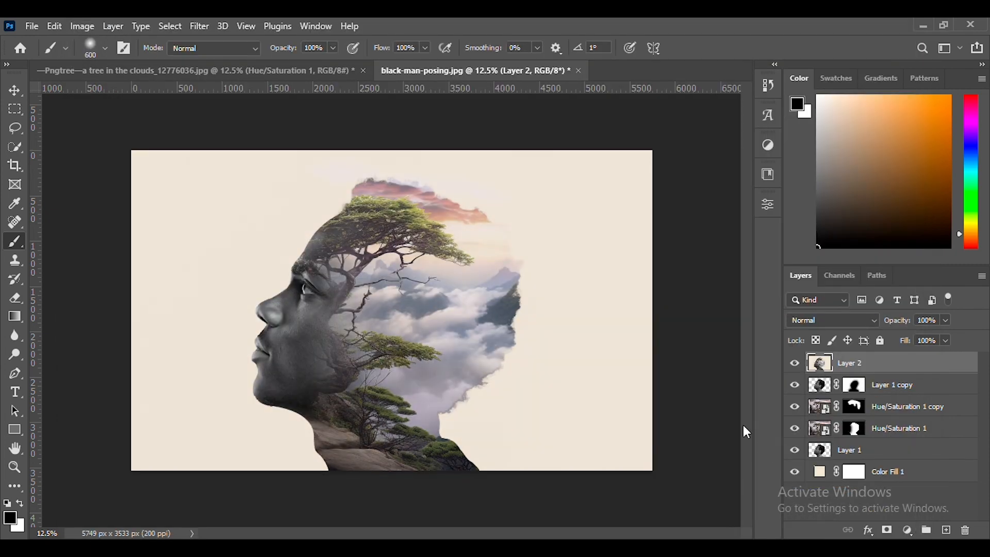
left_click(795, 364)
left_click(795, 363)
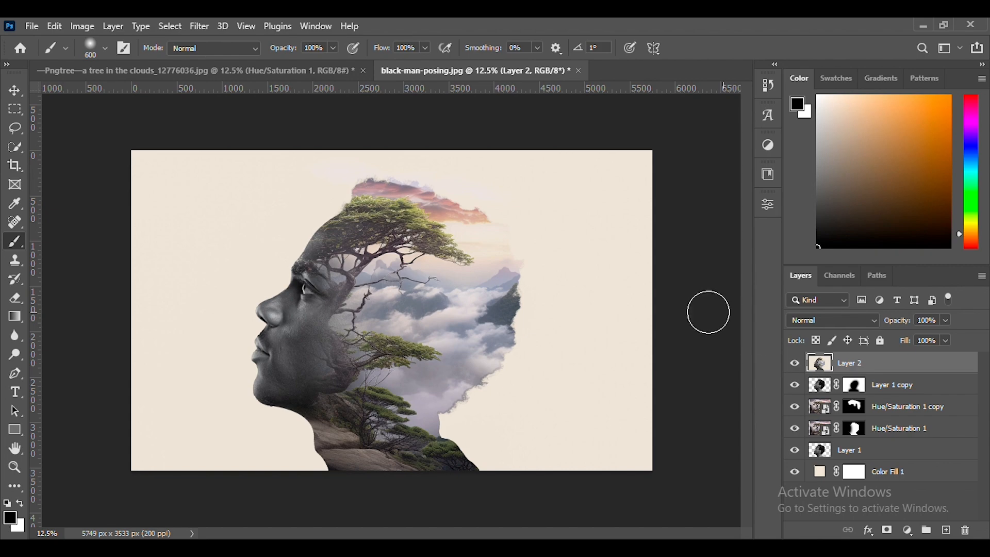